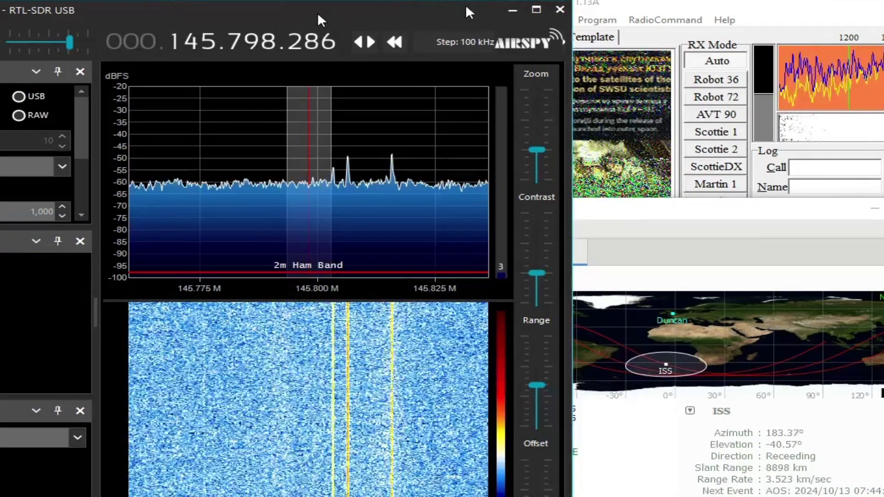
# - Reposition the SDR# window so that the MMSSTV and Gpredict windows stay visible beside it
pyautogui.moveTo(317, 12); pyautogui.dragTo(485, 4)
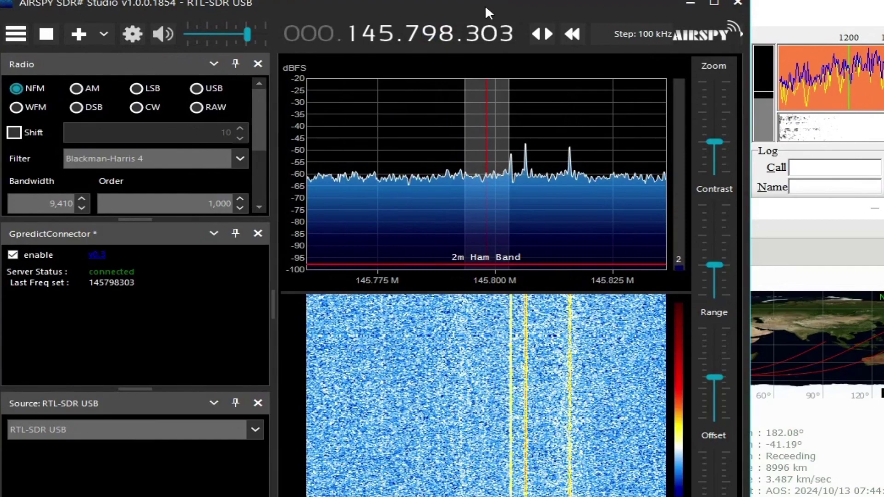
pyautogui.moveTo(445, 7); pyautogui.dragTo(225, 18)
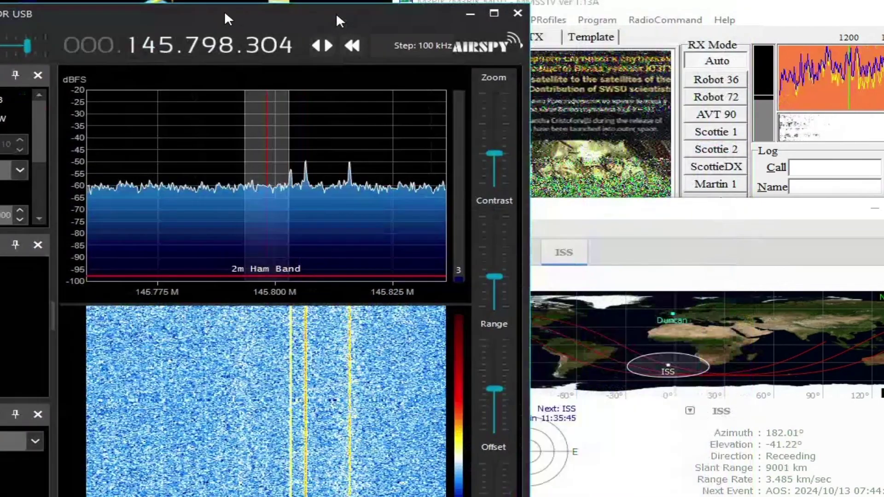
pyautogui.moveTo(339, 21); pyautogui.dragTo(286, 11)
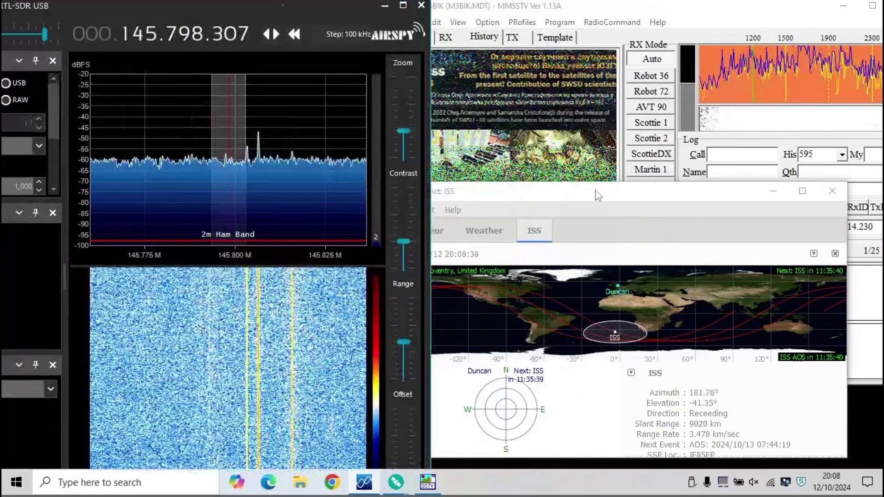
# - Switch to Gpredict, review the ISS Radio Control window's downlink, Doppler and device settings, and minimise it
pyautogui.click(595, 191)
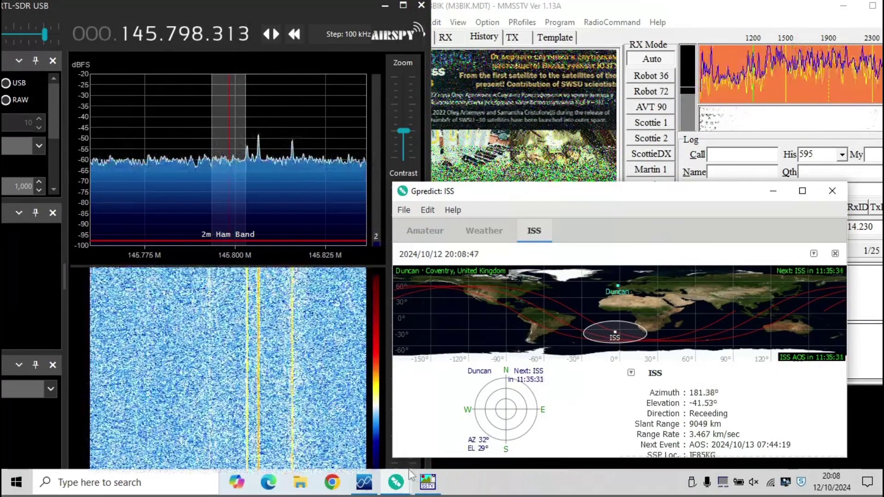
pyautogui.click(403, 487)
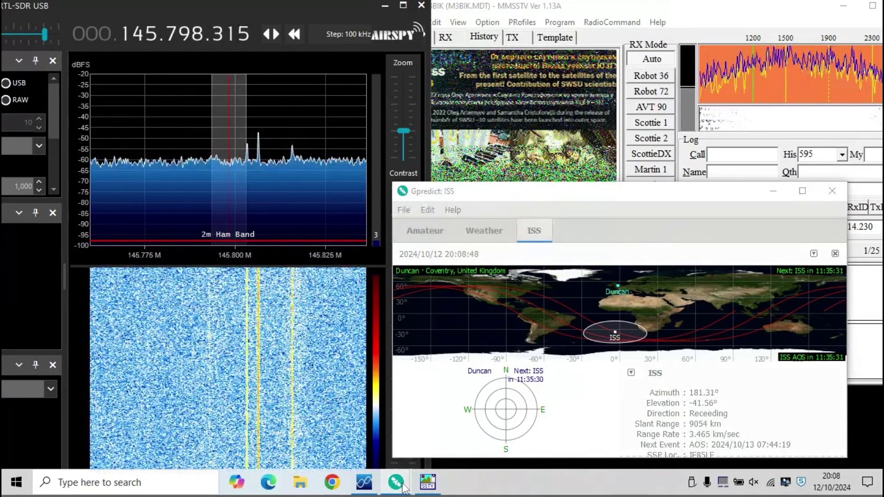
pyautogui.moveTo(405, 485)
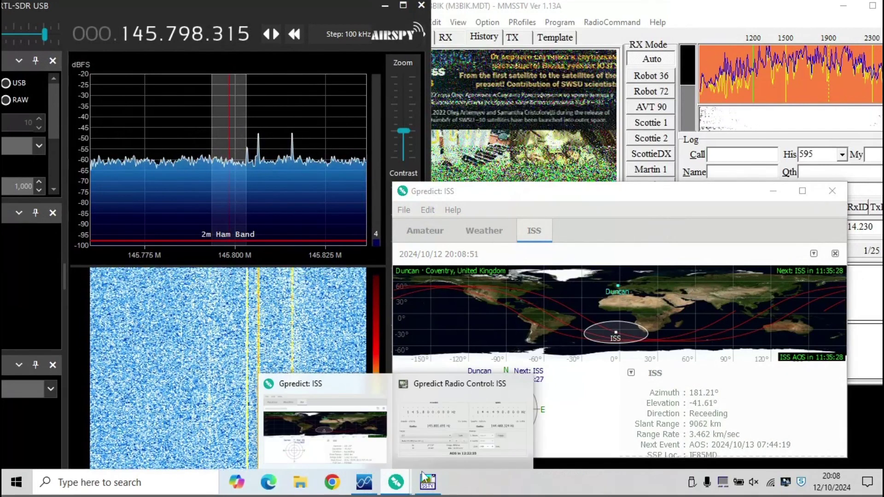
pyautogui.click(444, 426)
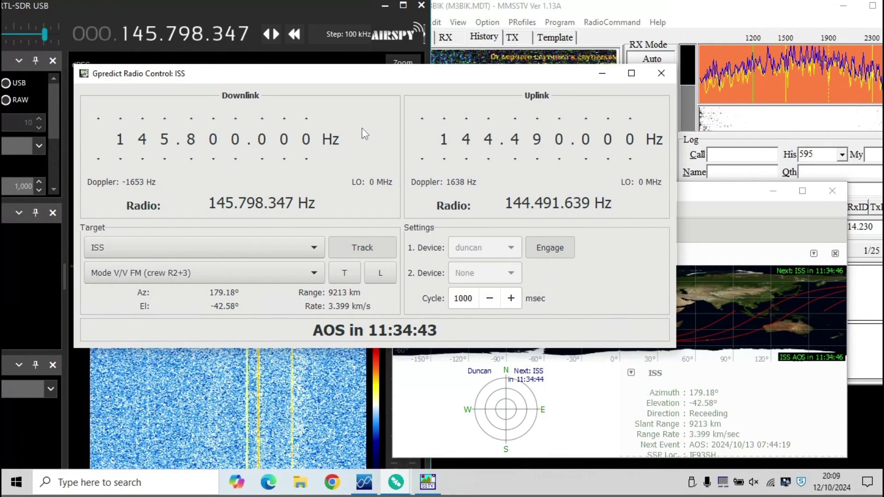
pyautogui.click(602, 74)
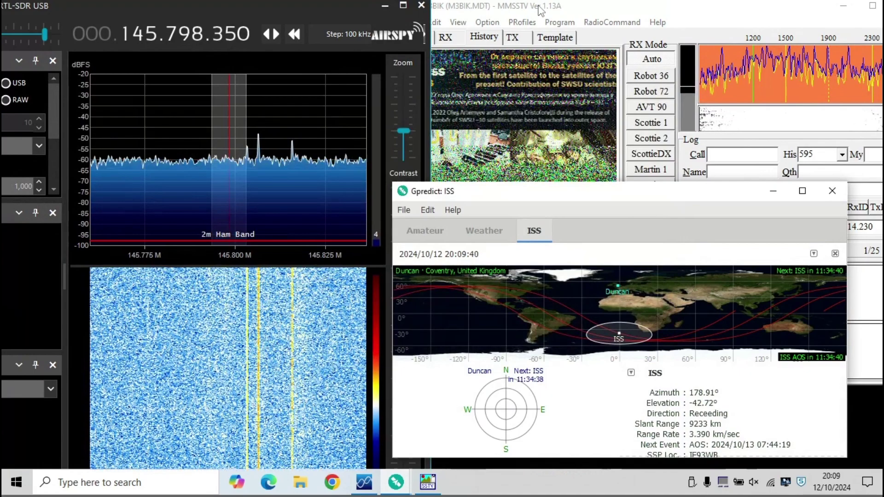
# - Switch to MMSSTV and examine the sound card input in its miscellaneous setup options, glancing at SDR# for comparison
pyautogui.click(540, 10)
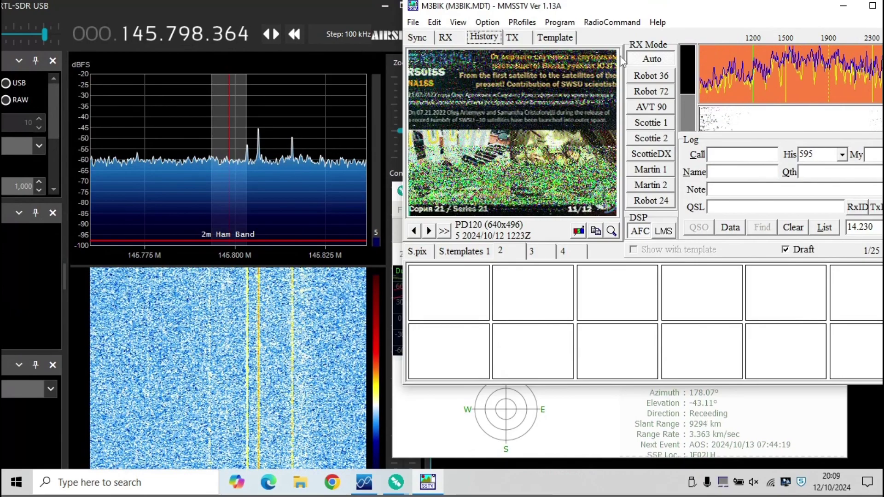
pyautogui.click(486, 23)
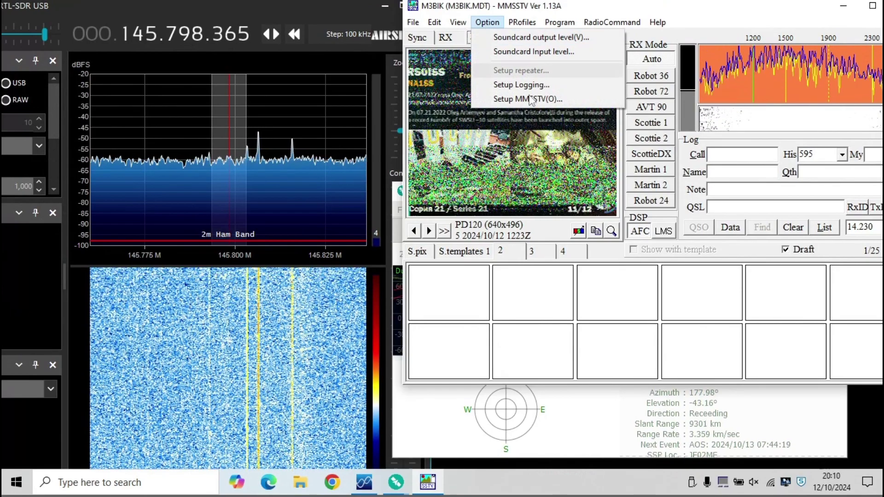
pyautogui.click(534, 98)
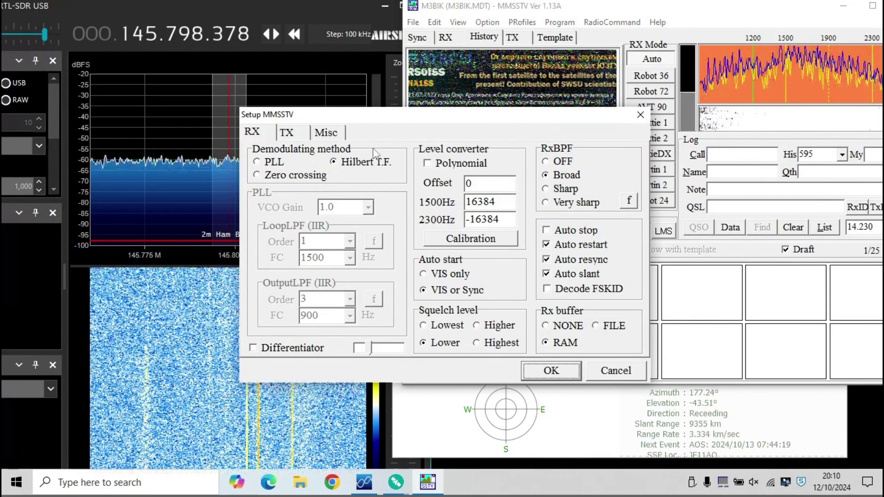
pyautogui.click(334, 133)
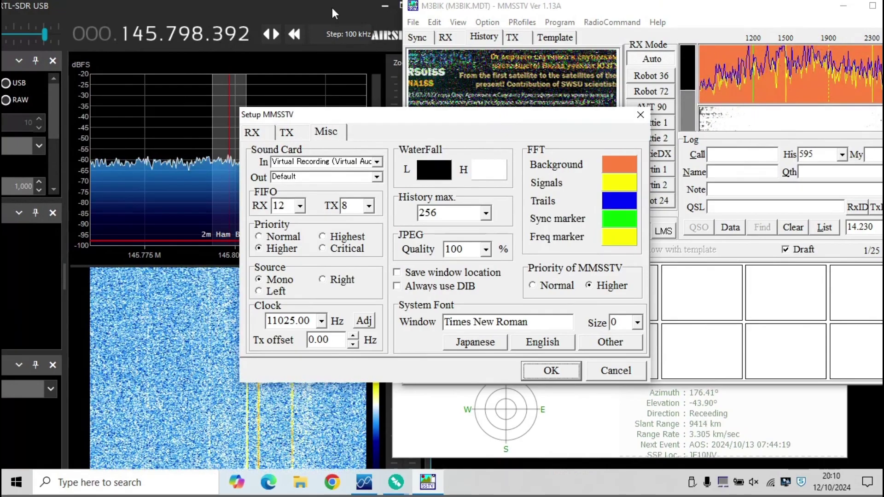
pyautogui.click(332, 8)
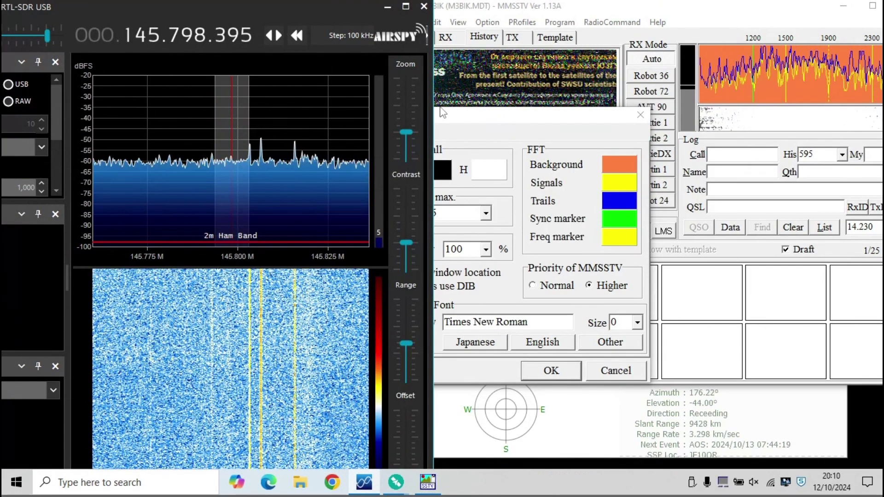
pyautogui.click(639, 8)
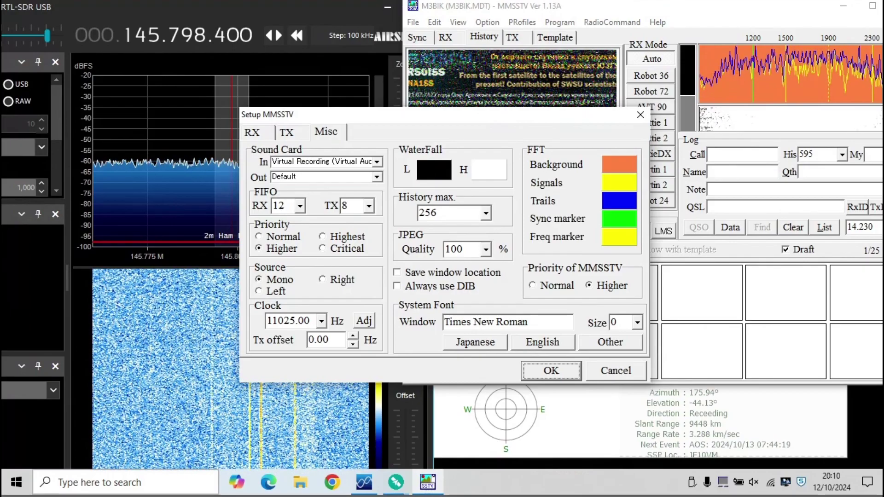
# - Search Windows for the Control Panel, cancel the MMSSTV setup dialog, and bring the Control Panel window to the front
pyautogui.click(127, 487)
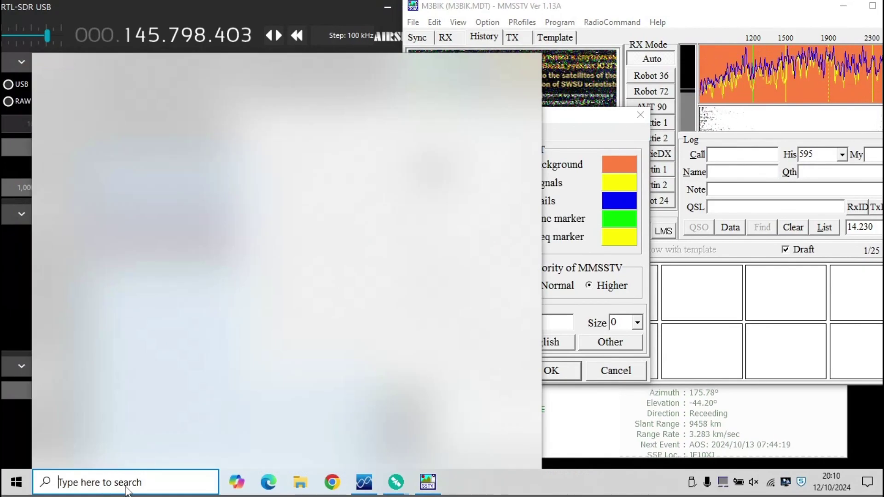
pyautogui.write('c')
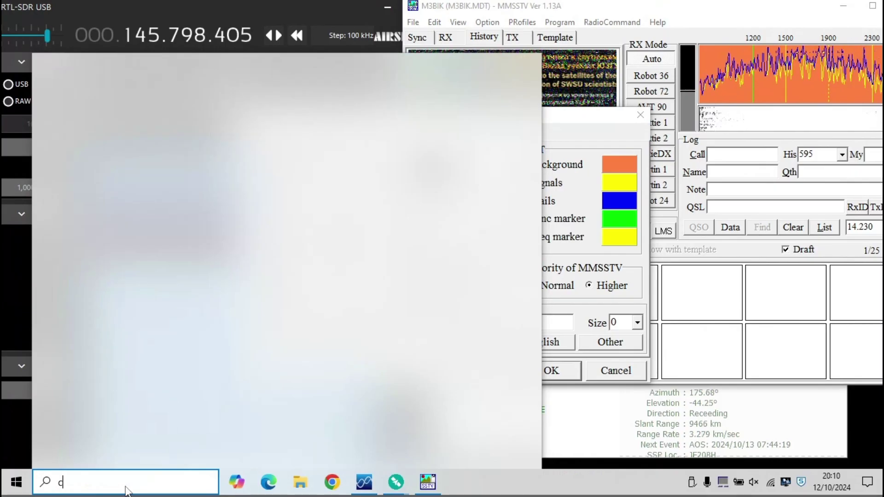
pyautogui.write('ontol')
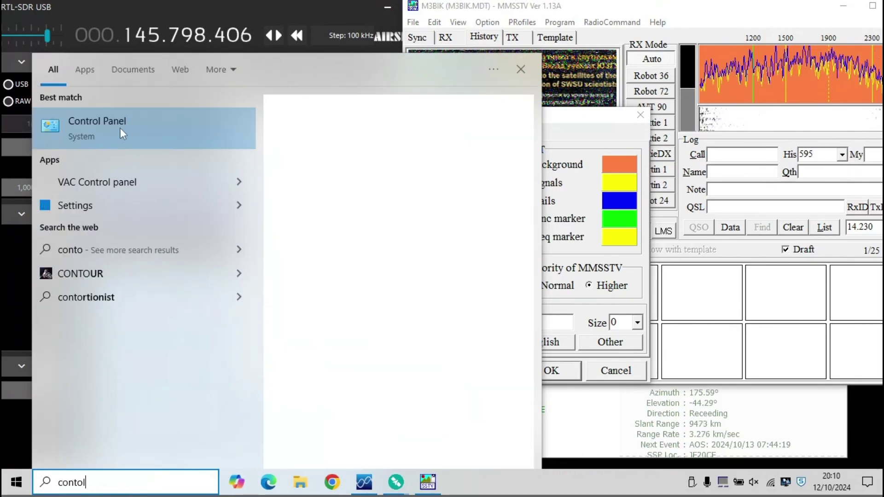
pyautogui.click(120, 127)
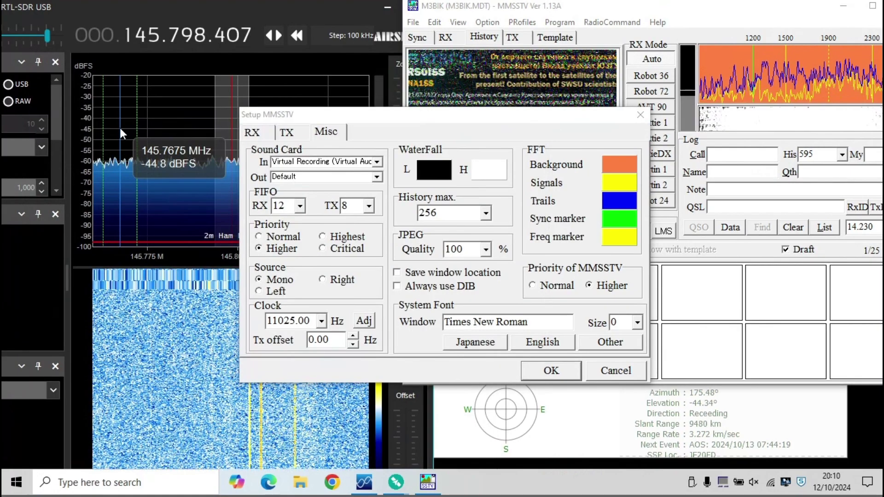
pyautogui.click(605, 372)
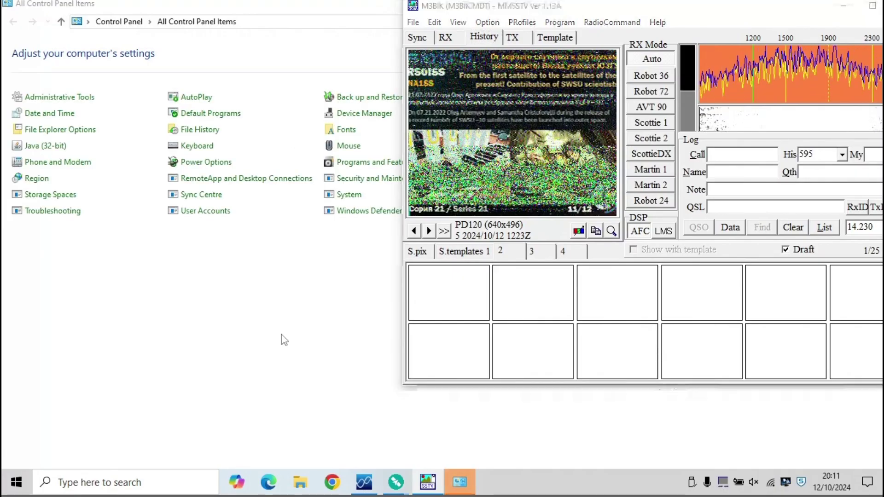
pyautogui.click(338, 331)
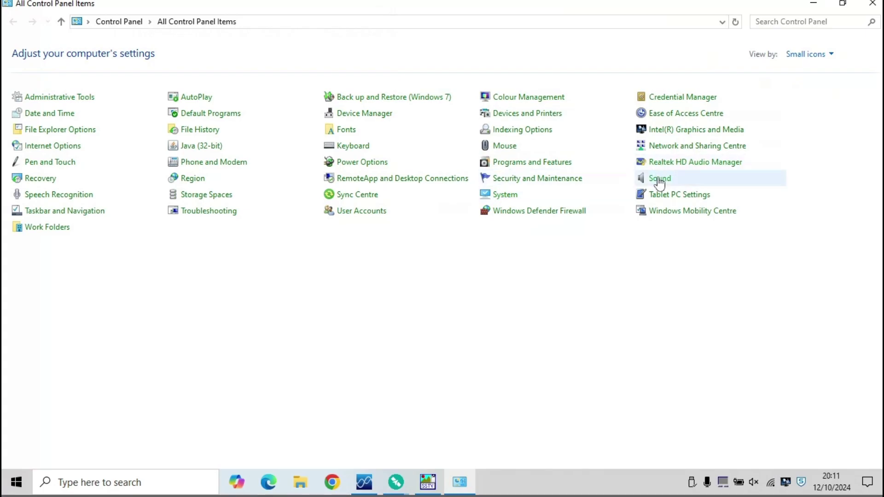
# - Review the playback and recording devices in the Windows Sound settings, and close the settings and the Control Panel
pyautogui.click(659, 179)
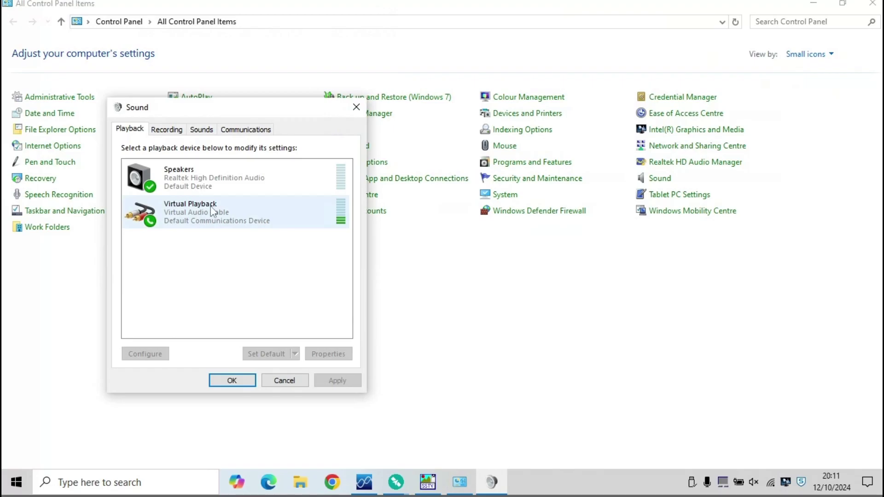
pyautogui.click(171, 130)
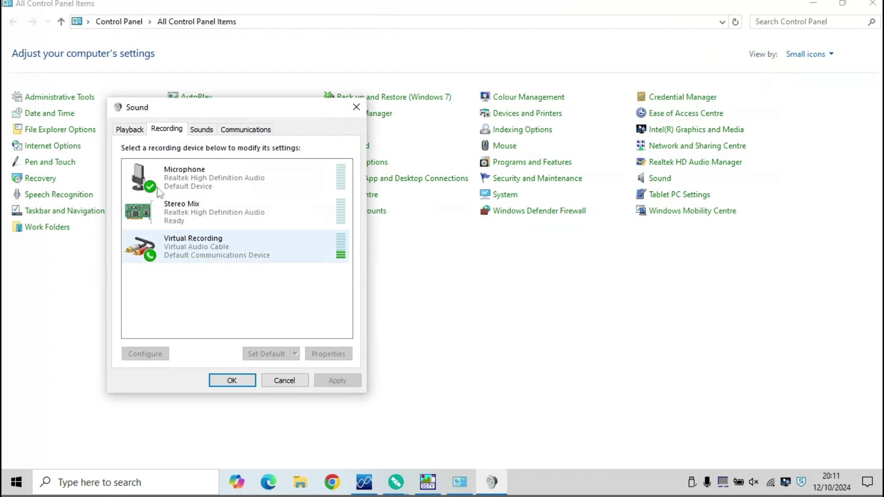
pyautogui.click(133, 129)
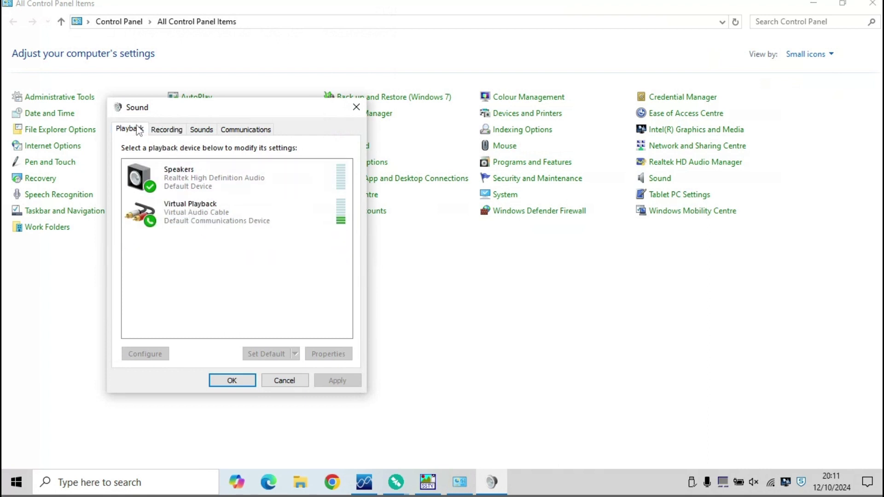
pyautogui.click(358, 114)
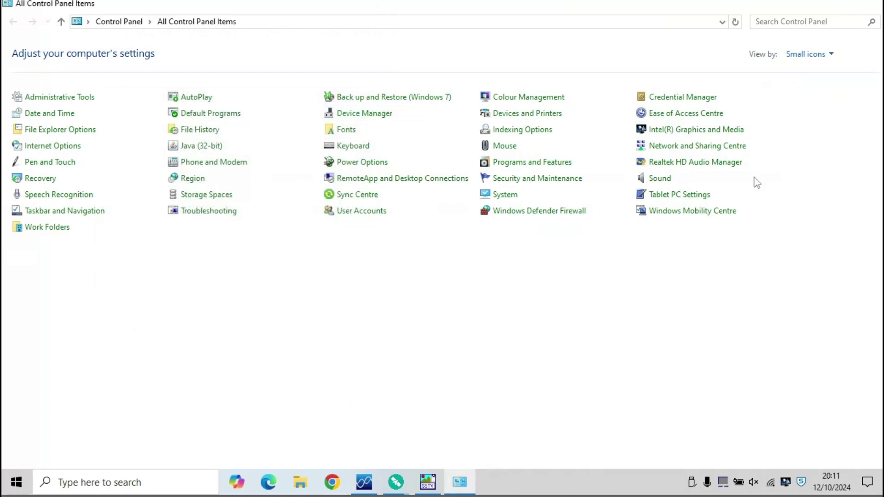
pyautogui.hotkey('alt', 'F4')
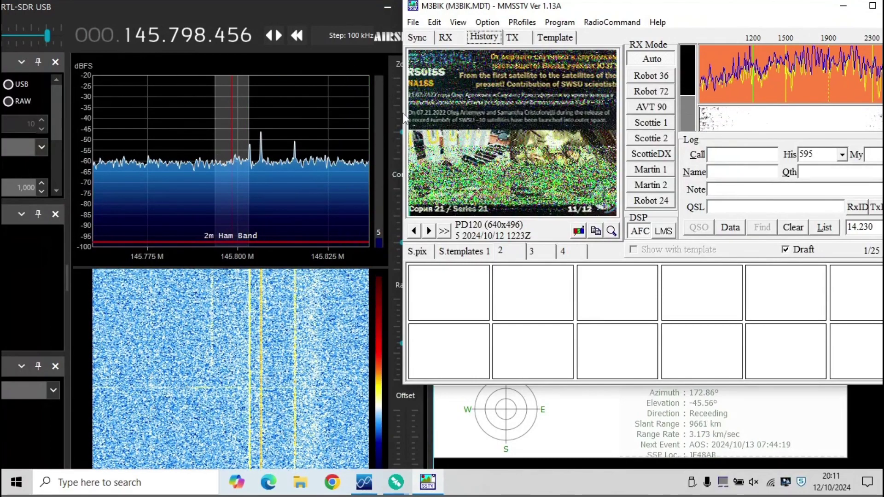
# - Reopen the MMSSTV setup to check the sound card input and output devices, and cancel without changes
pyautogui.click(497, 26)
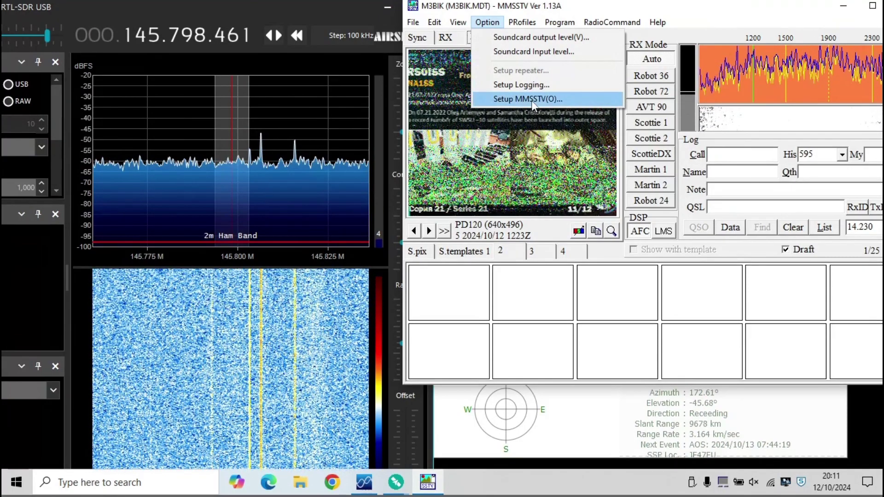
pyautogui.click(532, 100)
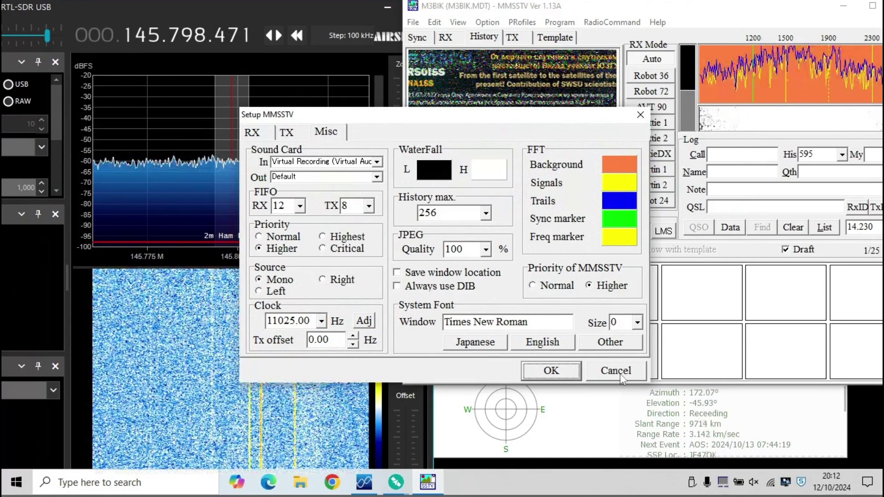
pyautogui.click(628, 363)
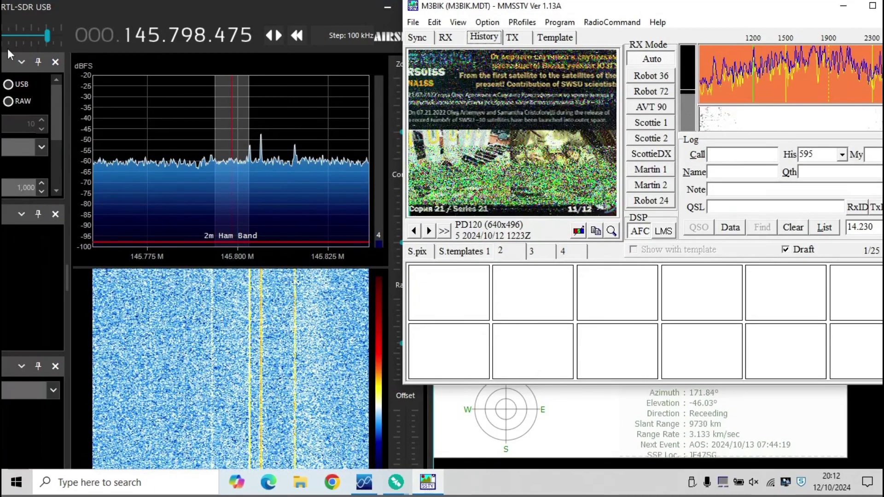
# - Switch to SDR#, raise the audio volume to 60 dB, and lower it back to just below 52 dB
pyautogui.moveTo(46, 36); pyautogui.dragTo(64, 35)
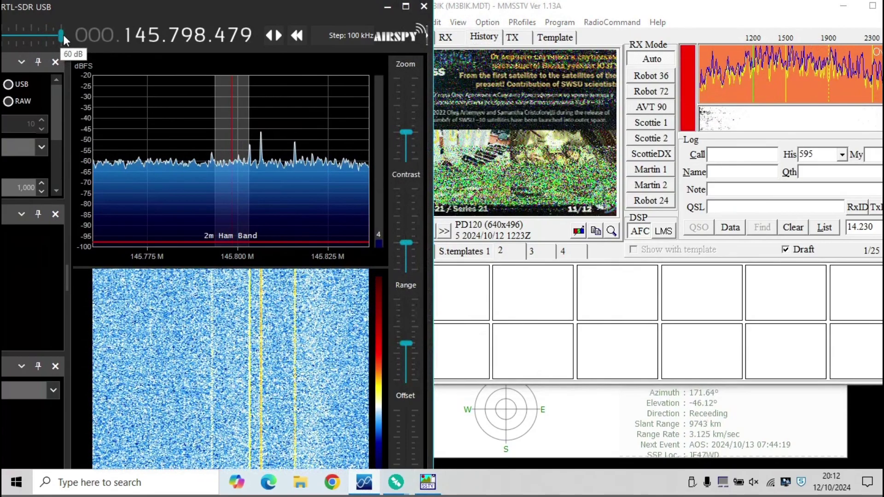
pyautogui.click(48, 32)
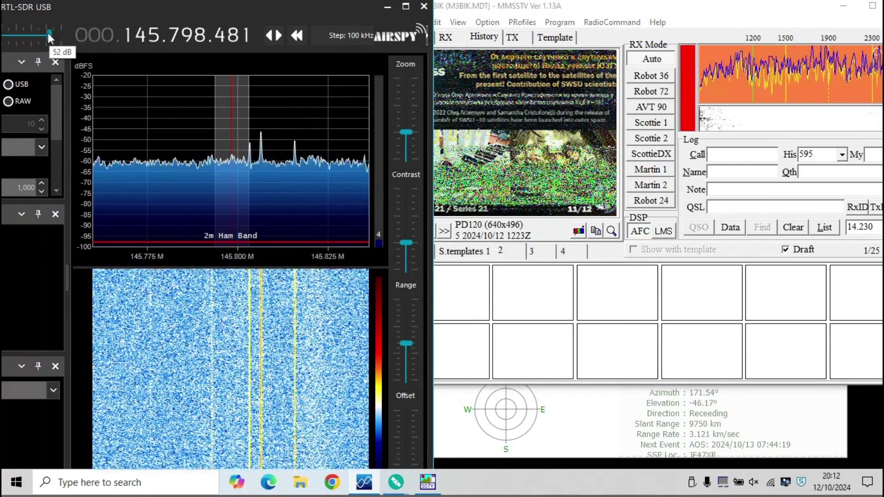
pyautogui.scroll(-1, 46, 33)
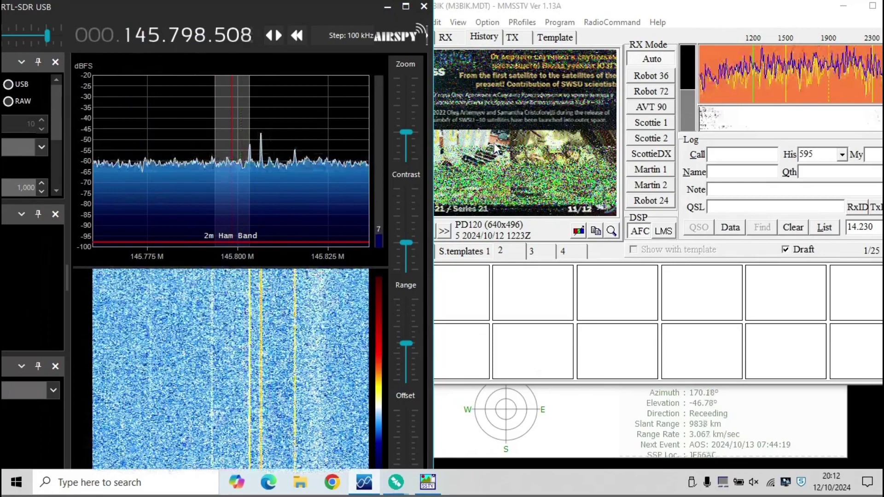
# - Switch to MMSSTV, browse three images back in the reception history, and return to the PD120 image from 2024/10/12 1223Z
pyautogui.click(543, 10)
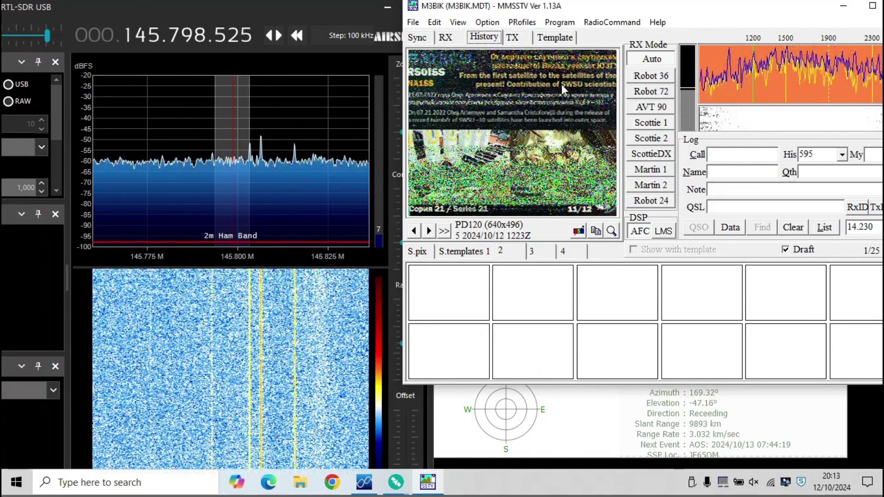
pyautogui.click(415, 232)
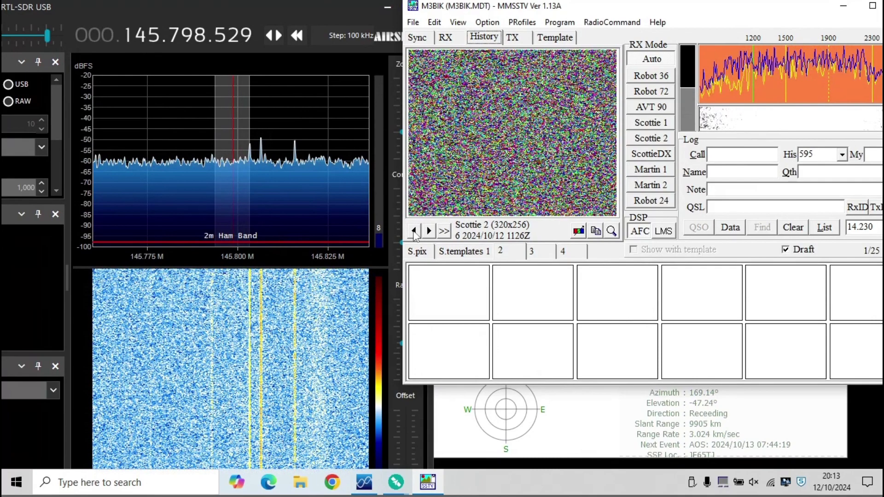
pyautogui.click(414, 231)
pyautogui.click(415, 232)
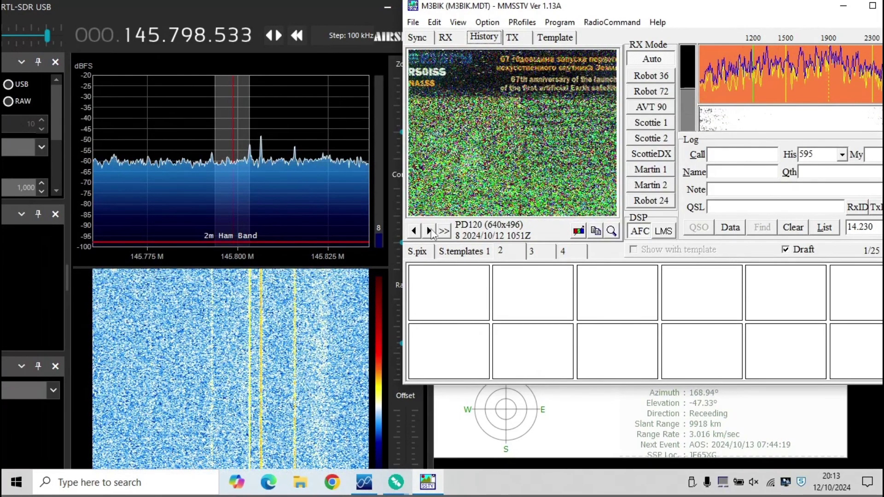
pyautogui.click(430, 232)
pyautogui.click(430, 232)
pyautogui.click(430, 232)
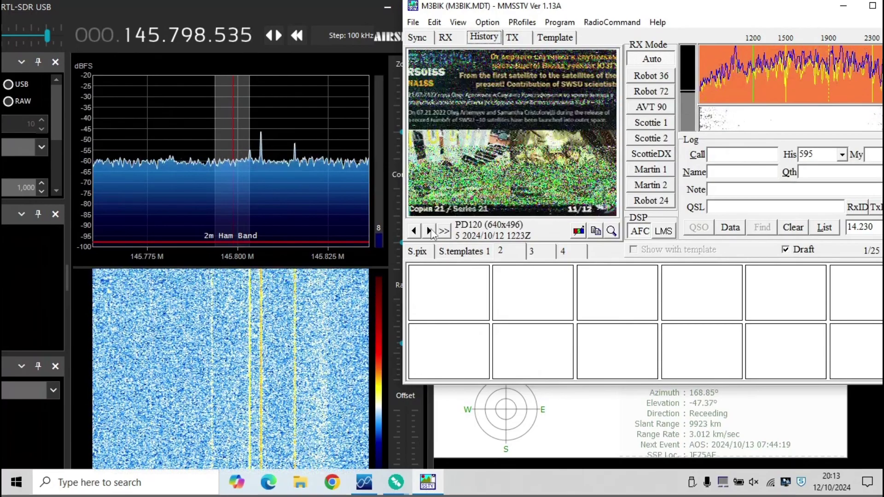
# - View the newer PD120 image from 1227Z in the reception history, and return to the 2024/10/12 1223Z image
pyautogui.click(430, 232)
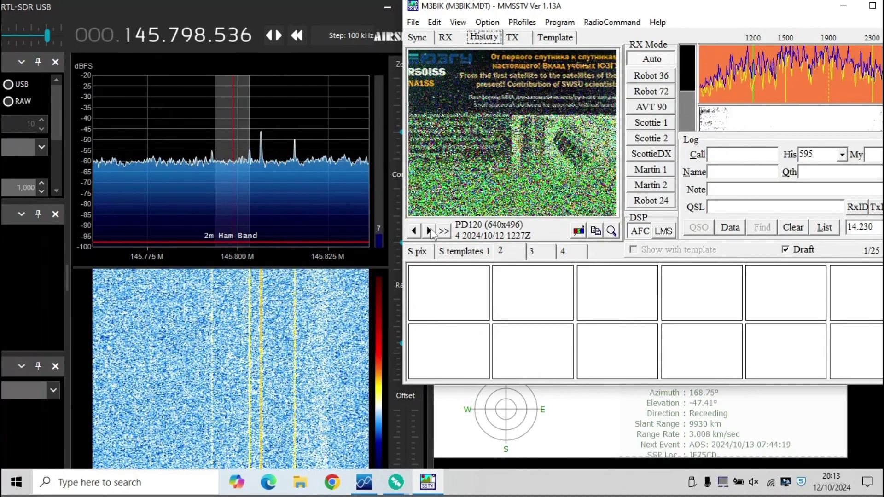
pyautogui.click(431, 232)
pyautogui.click(413, 231)
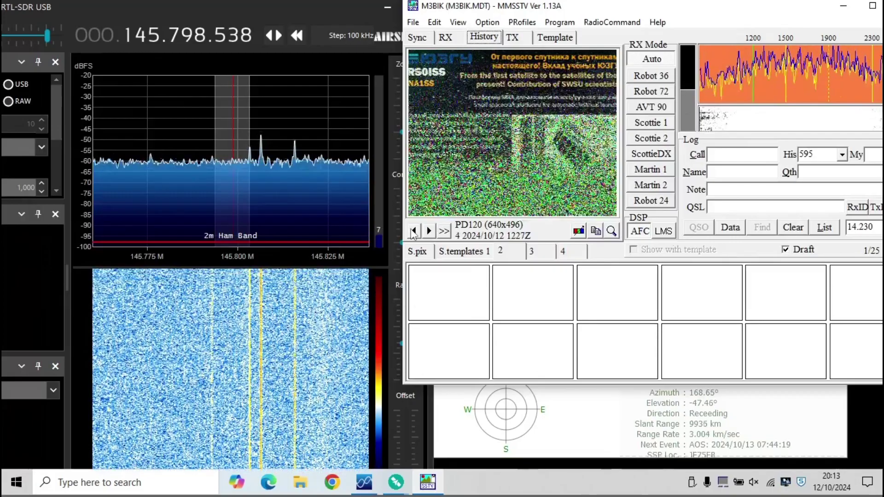
pyautogui.click(413, 230)
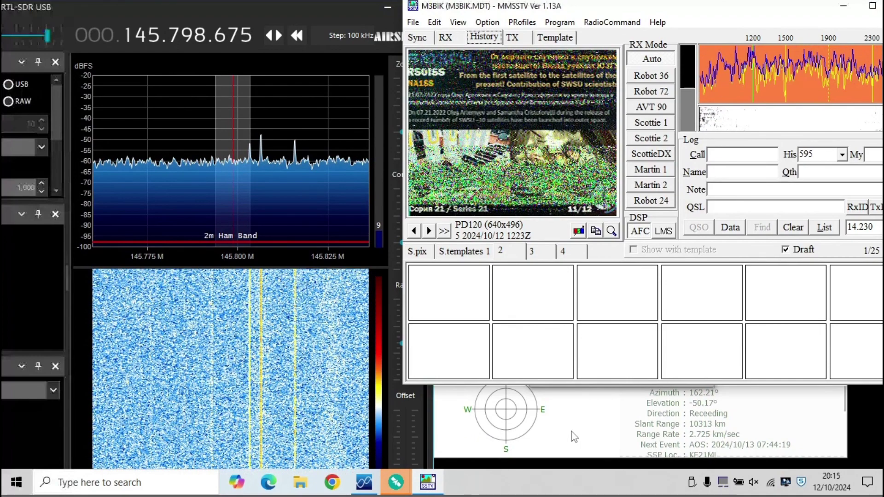
# - Switch to Gpredict and dismiss the notice about updating the TLE files
pyautogui.click(576, 437)
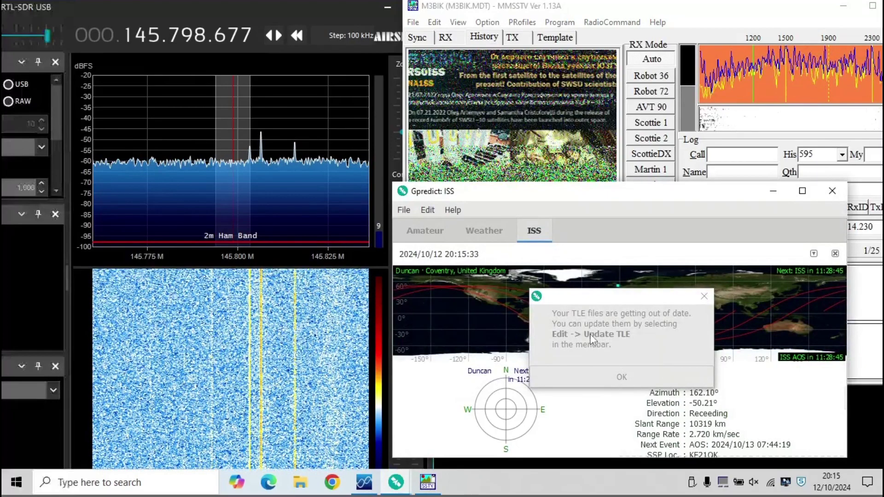
pyautogui.click(622, 376)
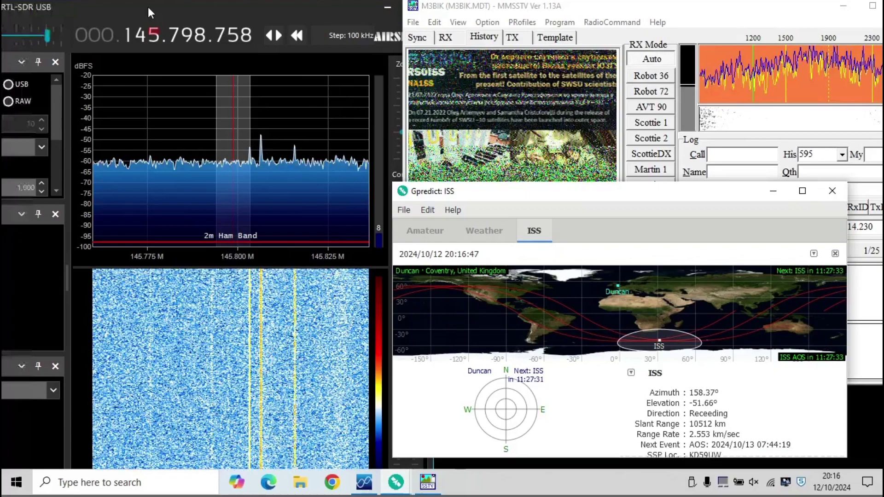
# - Switch to SDR#, move its window aside to show the radio, GpredictConnector and source settings, and move it back beside Gpredict
pyautogui.click(140, 11)
pyautogui.moveTo(138, 4); pyautogui.dragTo(393, 5)
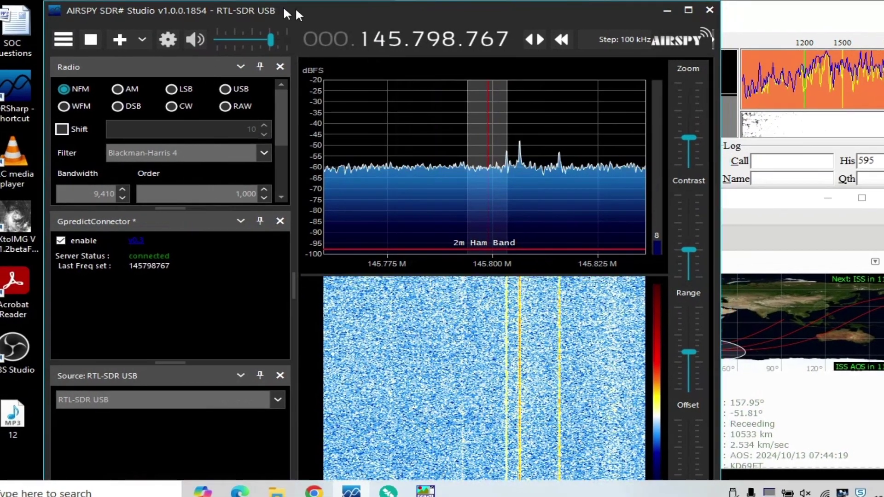
pyautogui.moveTo(333, 7); pyautogui.dragTo(267, 10)
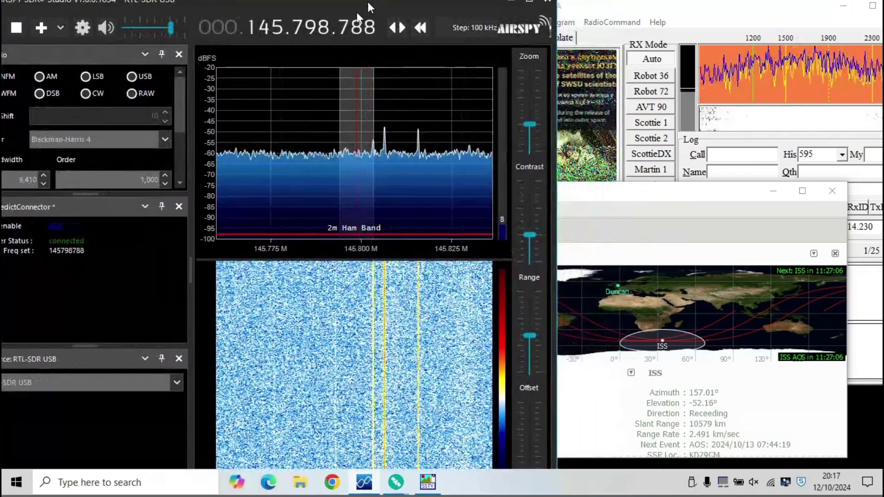
pyautogui.moveTo(366, 1); pyautogui.dragTo(266, 7)
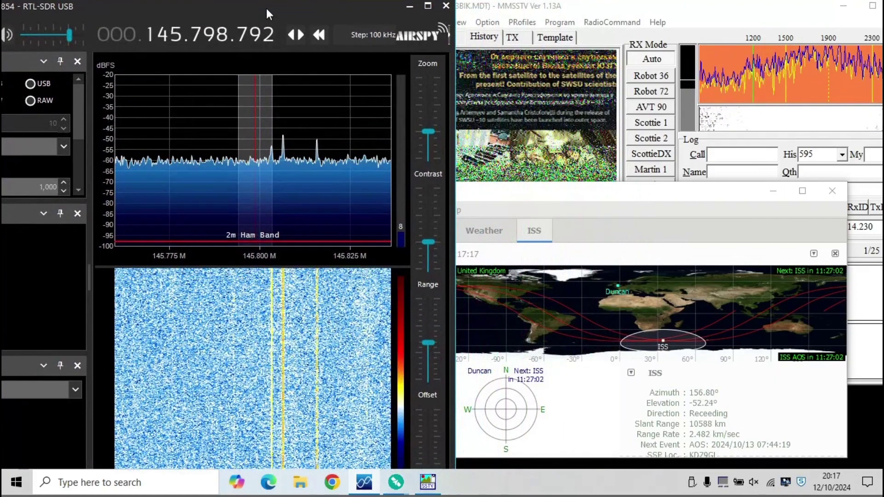